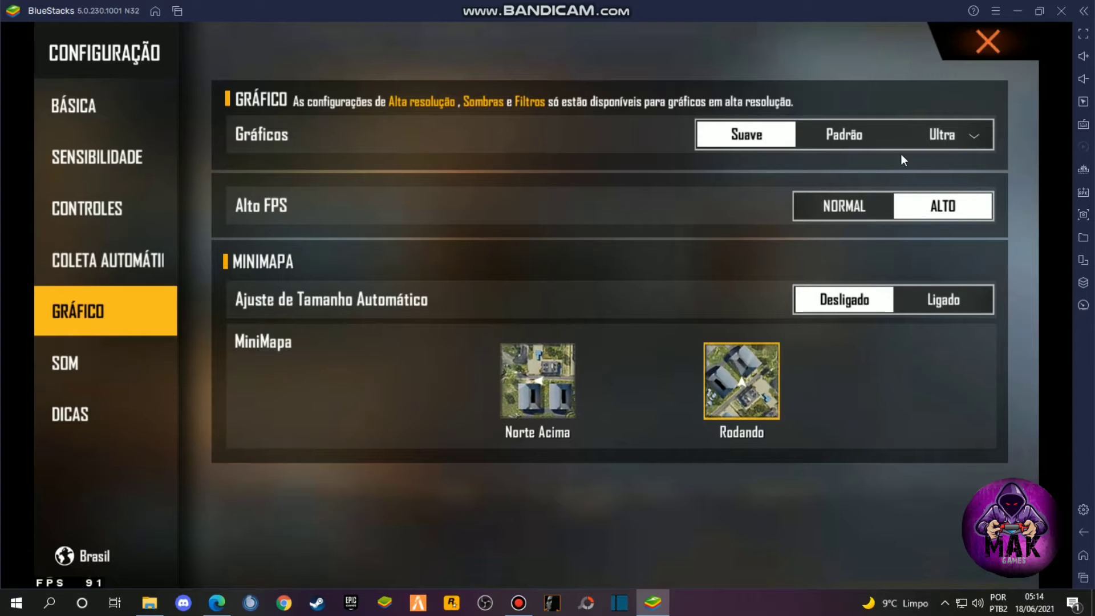
Try switching the game's graphics quality between Padrão and Suave.
click(834, 133)
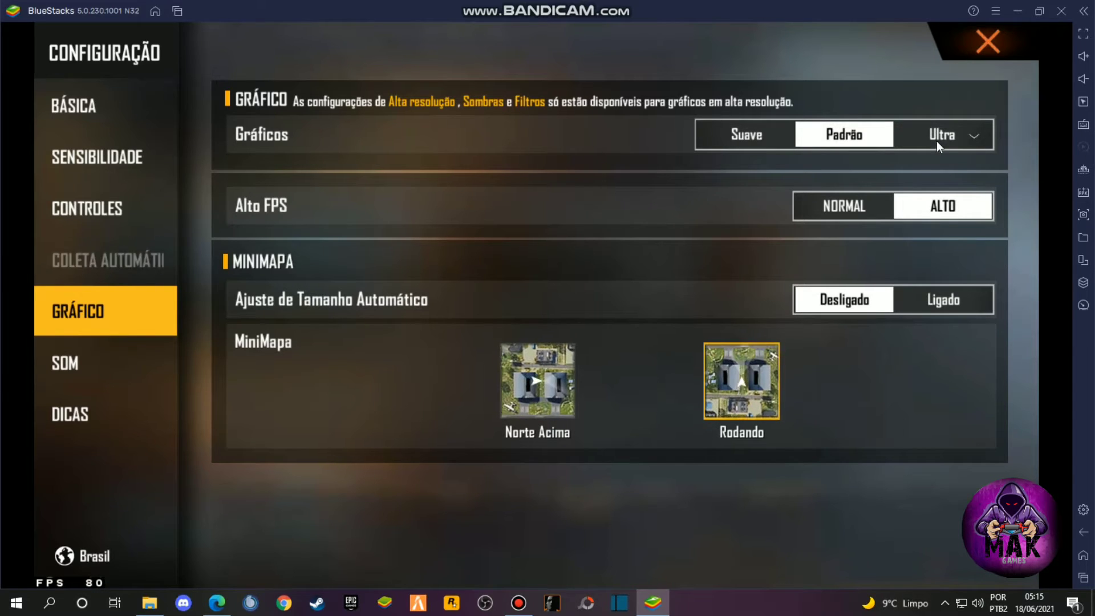
click(748, 133)
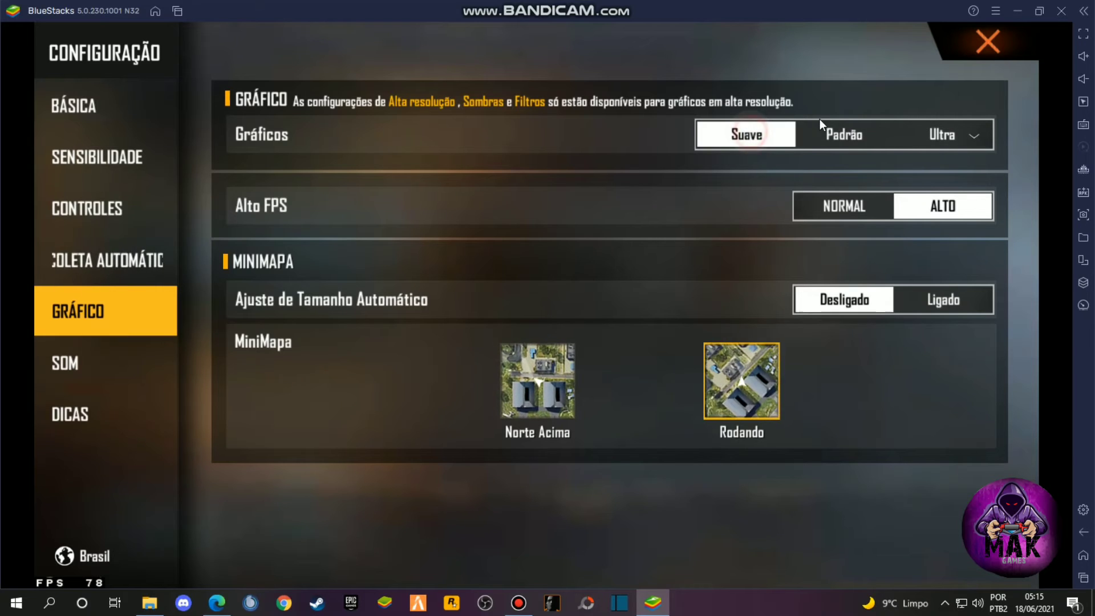
click(852, 141)
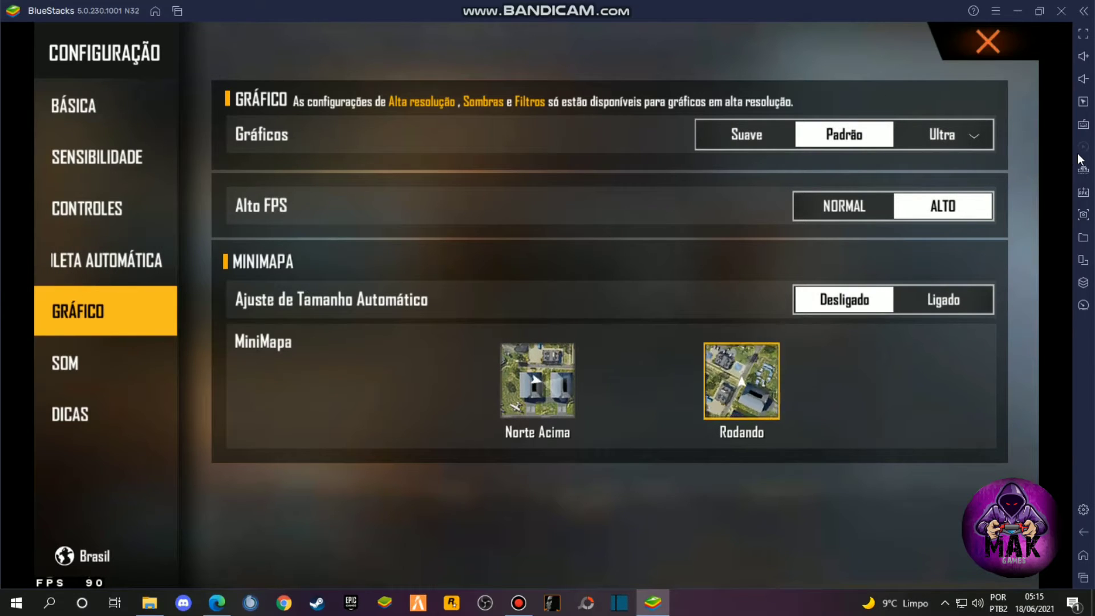
click(733, 135)
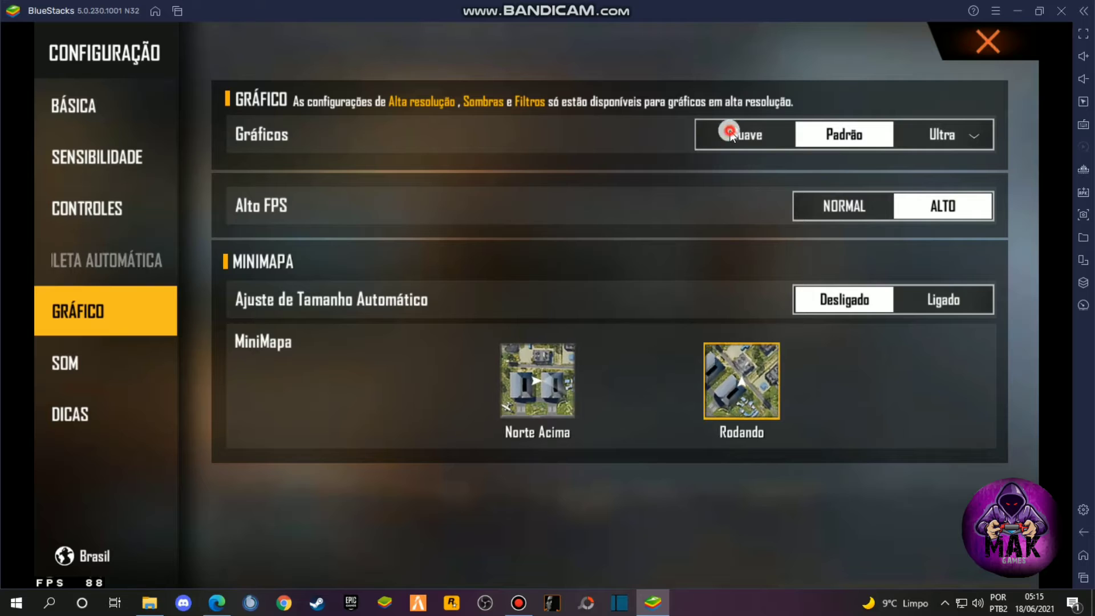
Set the game's graphics quality to Ultra and review the remaining graphics, sound and tips settings.
click(946, 136)
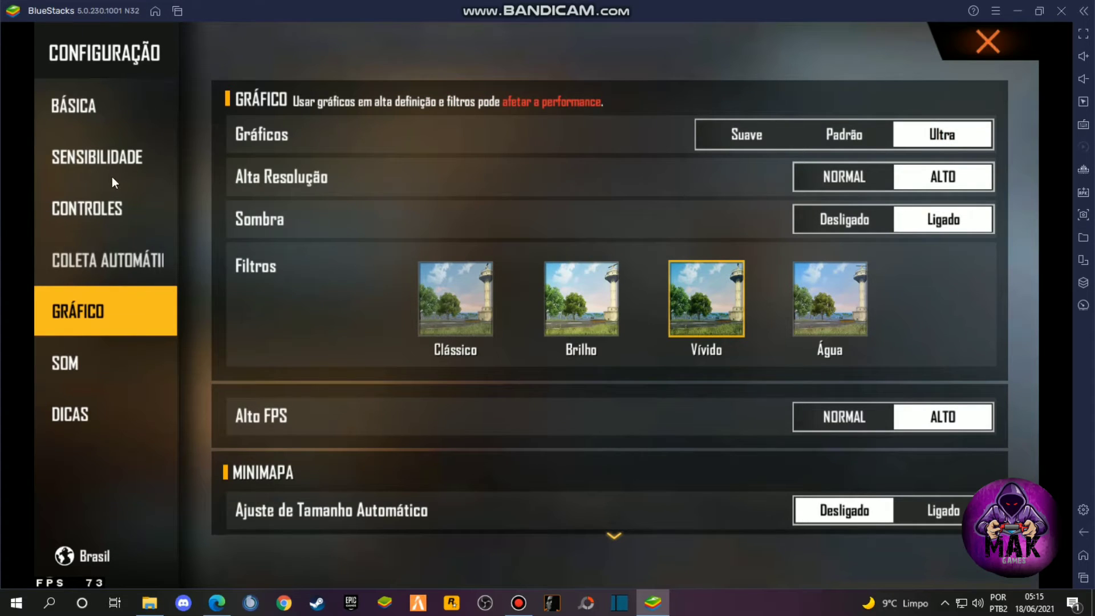
scroll(707, 212, down, 3)
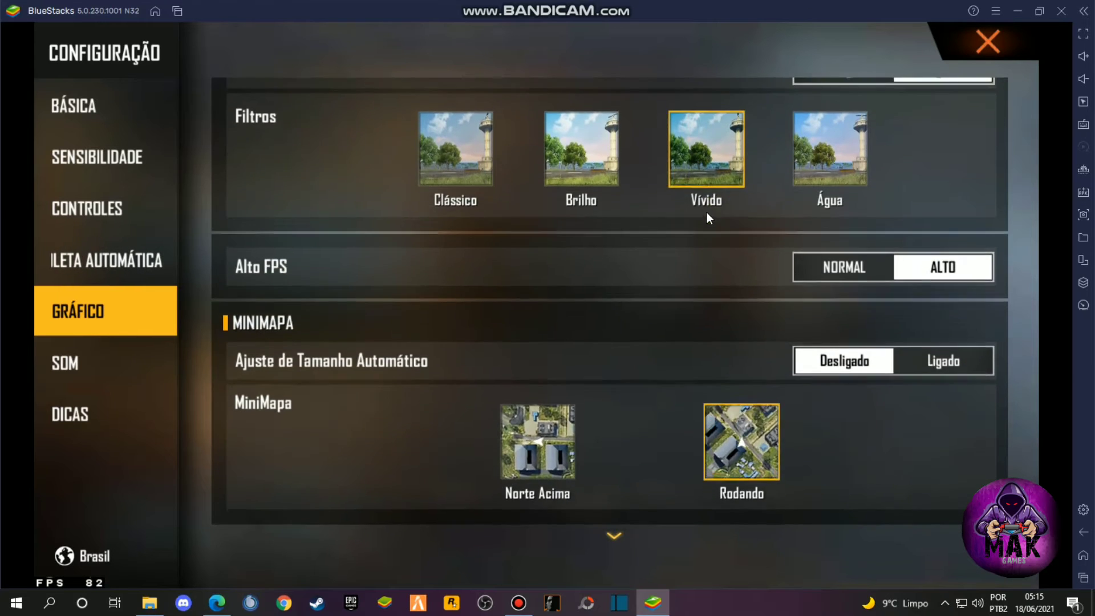
scroll(719, 190, up, 3)
scroll(628, 323, down, 3)
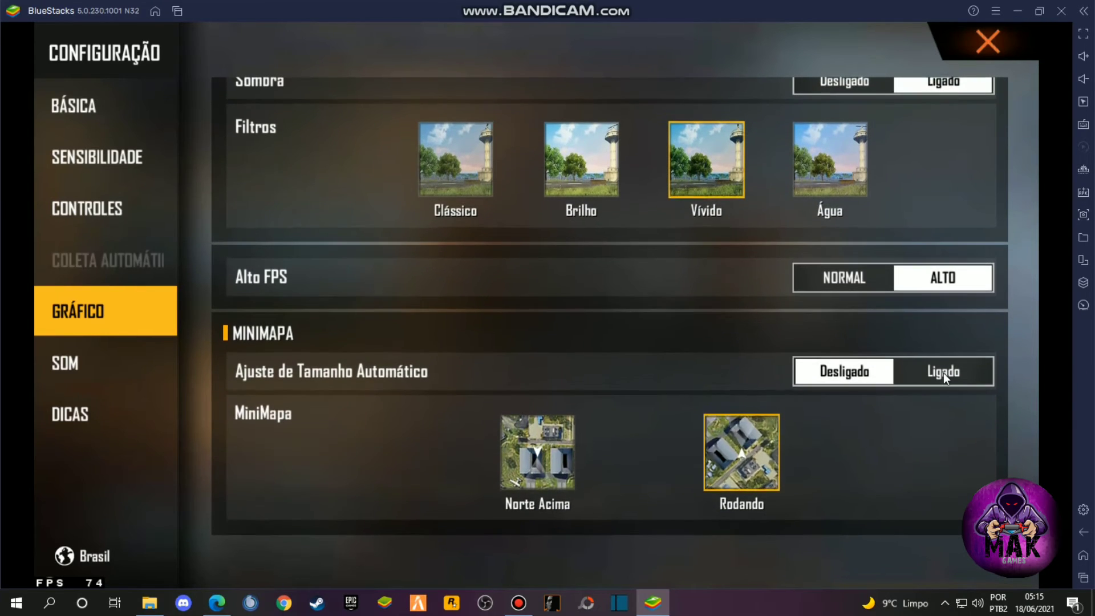
click(67, 362)
click(81, 413)
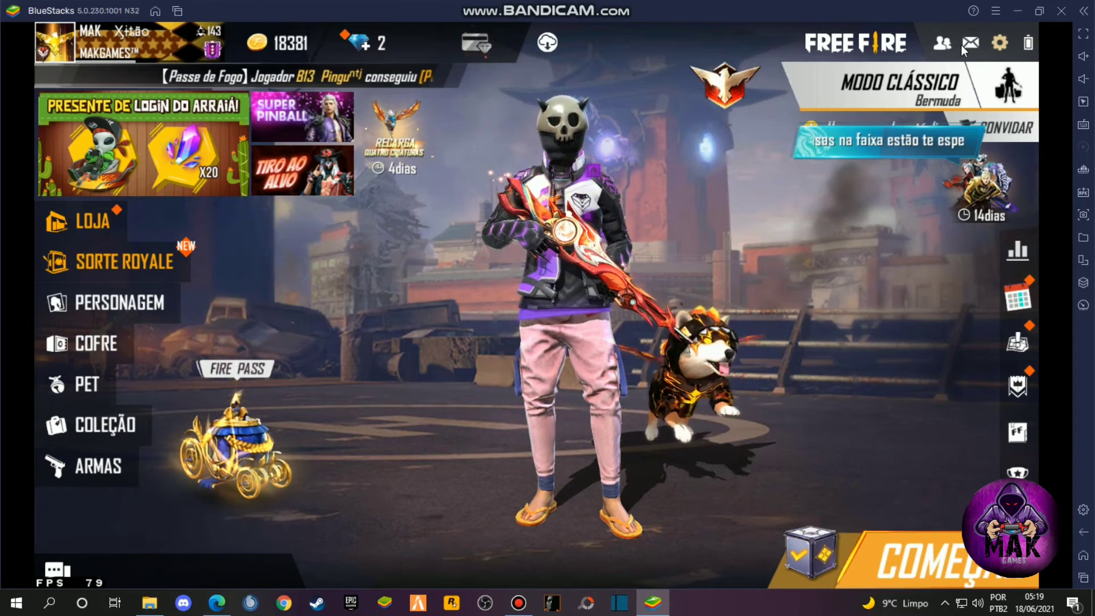
In the emulator's performance settings, set CPU allocation to Alto (4 núcleos) and memory allocation to Alto (4 GB).
click(996, 12)
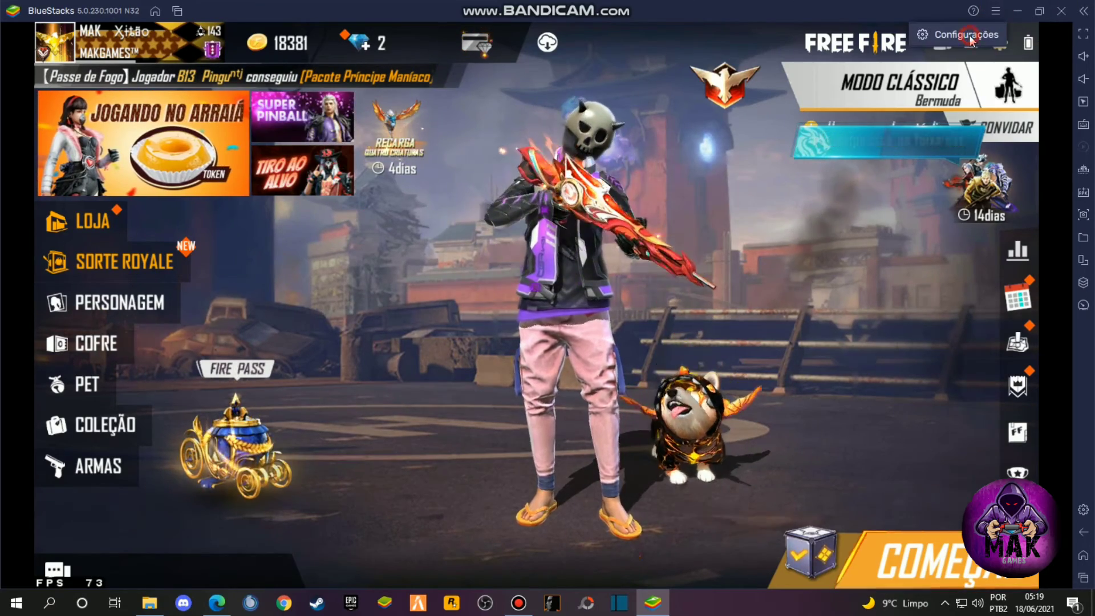
click(969, 35)
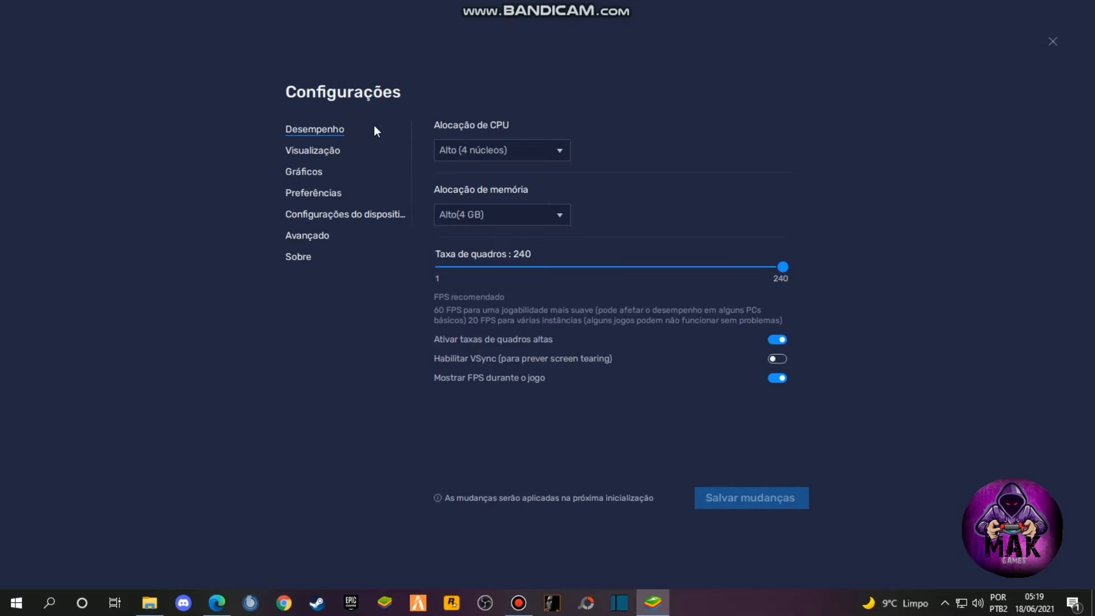
click(548, 150)
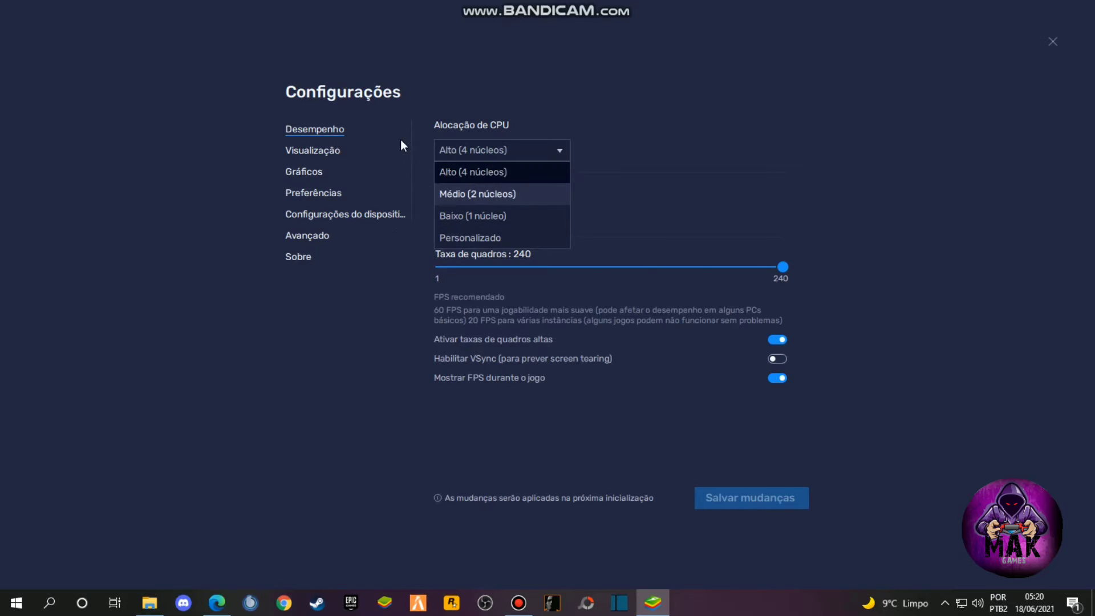
click(478, 173)
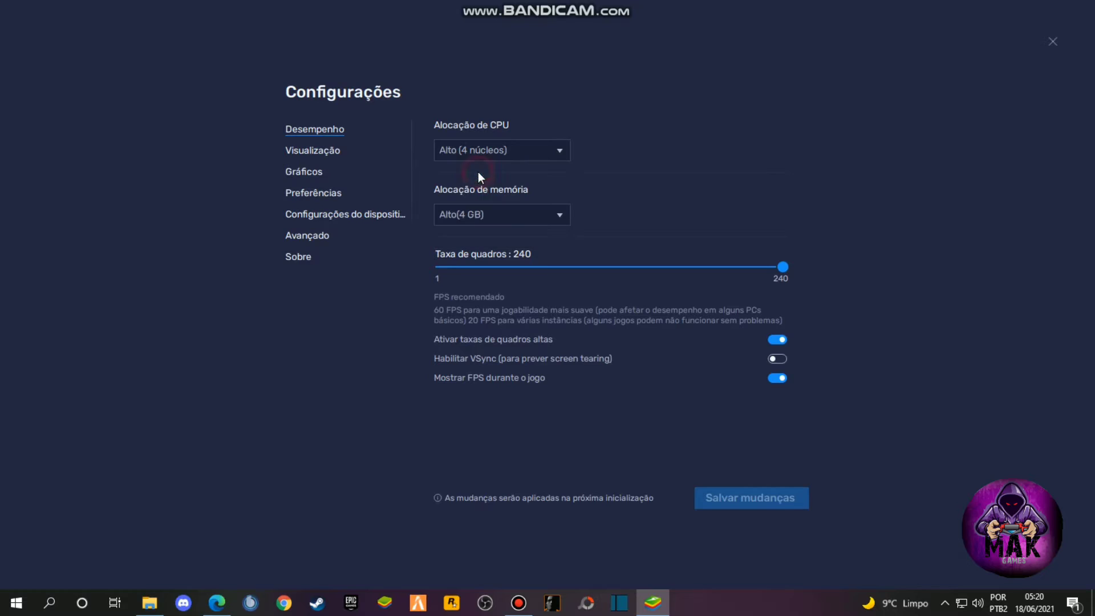
click(528, 219)
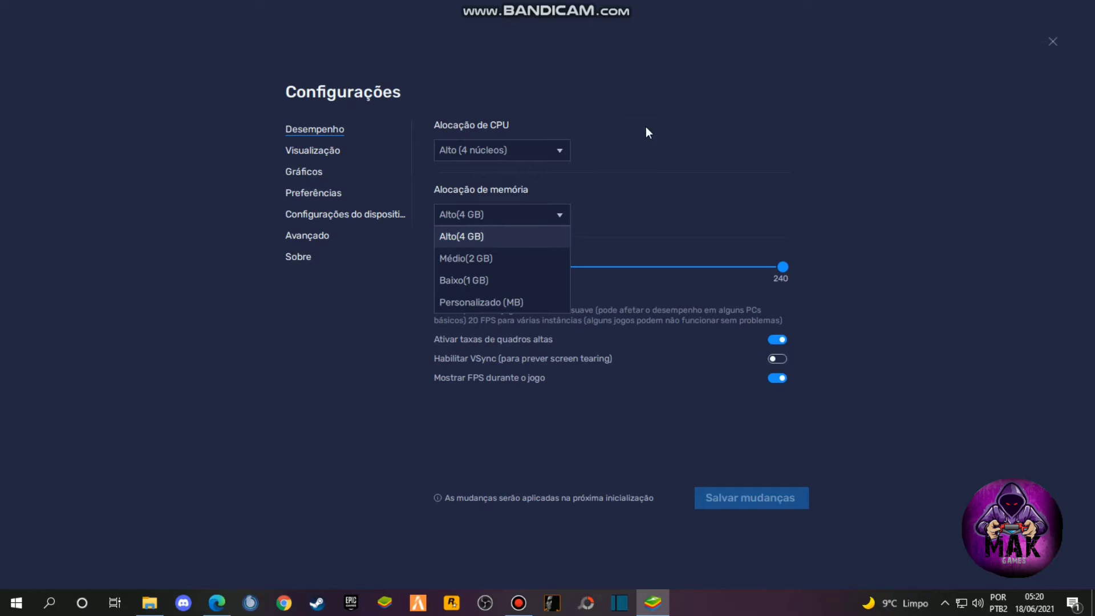
click(472, 238)
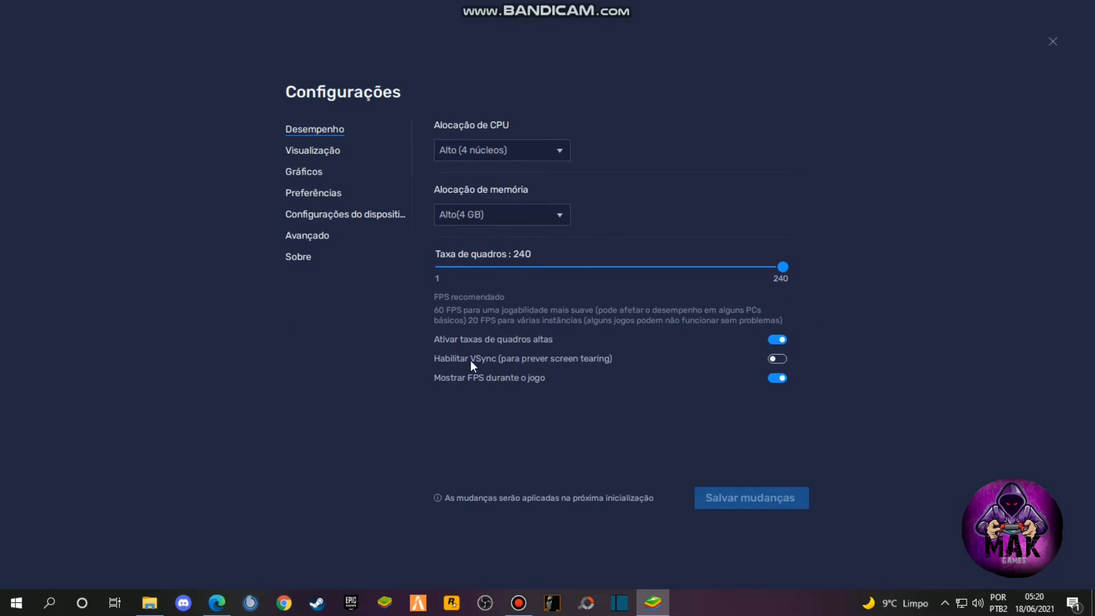
Switch high frame rates and the in-game FPS display off and on again, and set the frame rate back to 240.
click(776, 338)
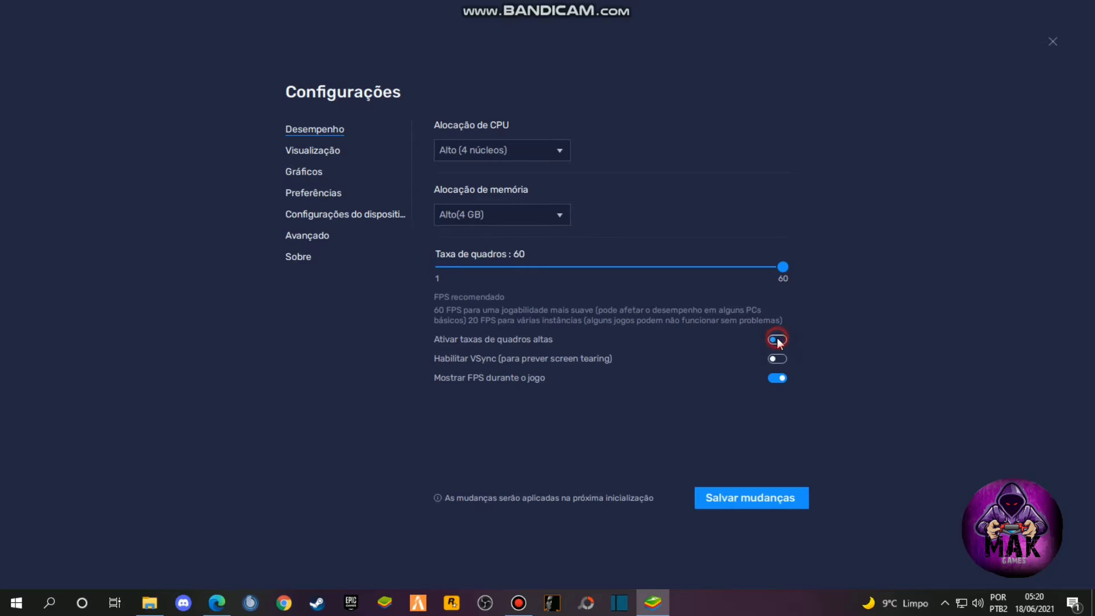
click(778, 340)
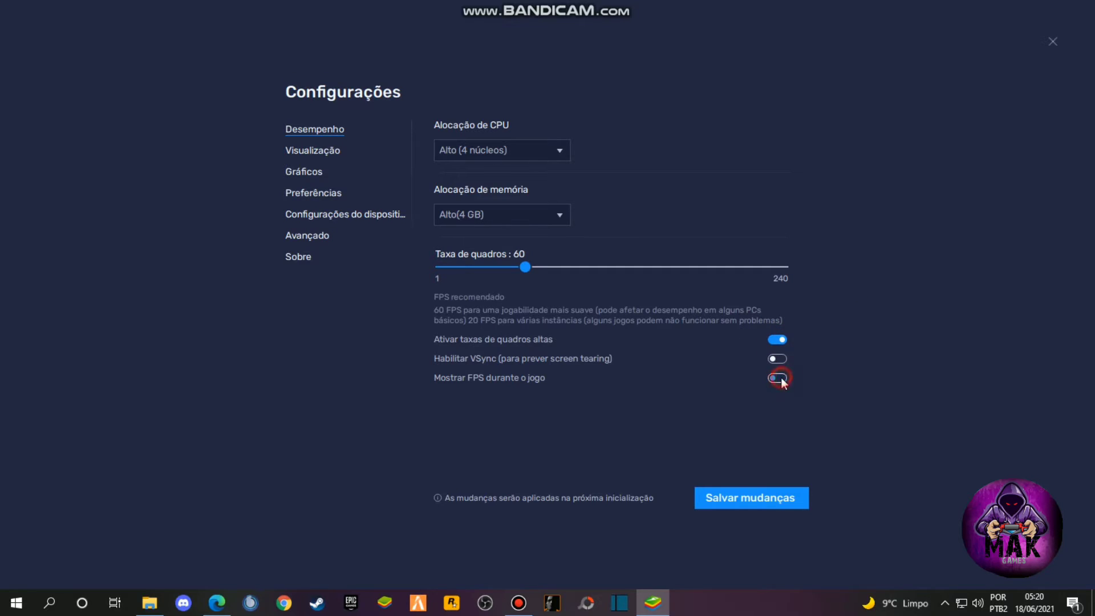
click(778, 377)
drag(526, 267, 997, 306)
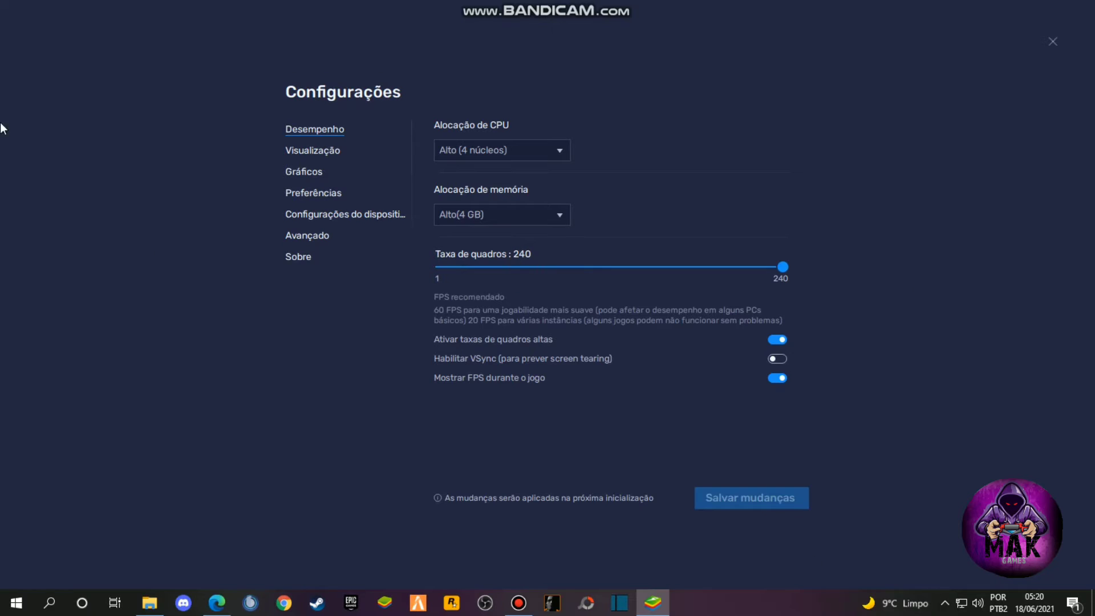
Check the display orientation options, try the 1600 x 900 resolution and return to 1920 x 1080.
click(303, 152)
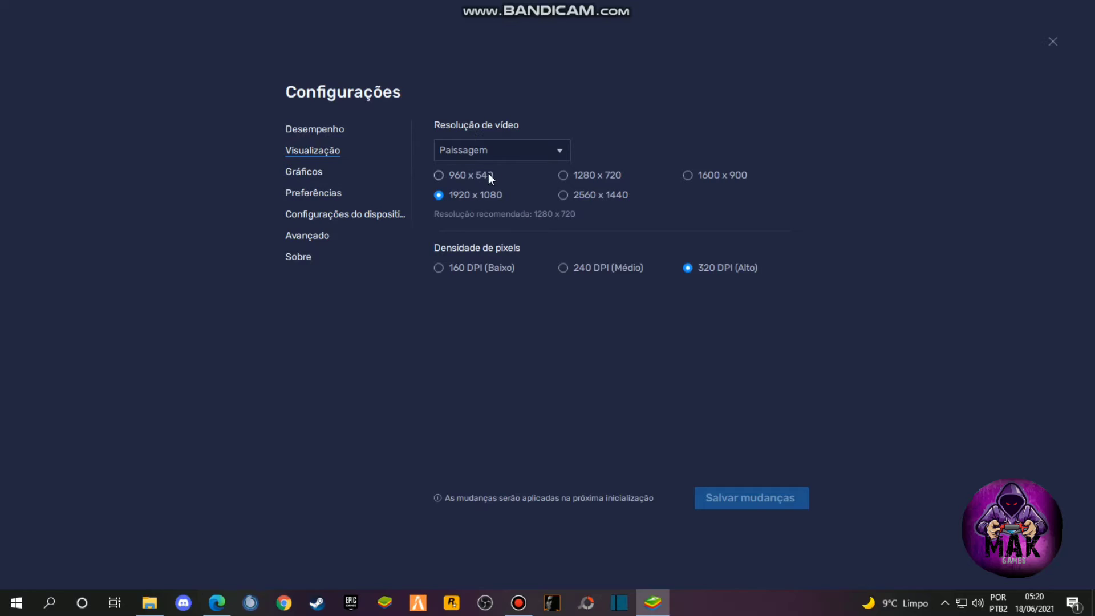
click(516, 158)
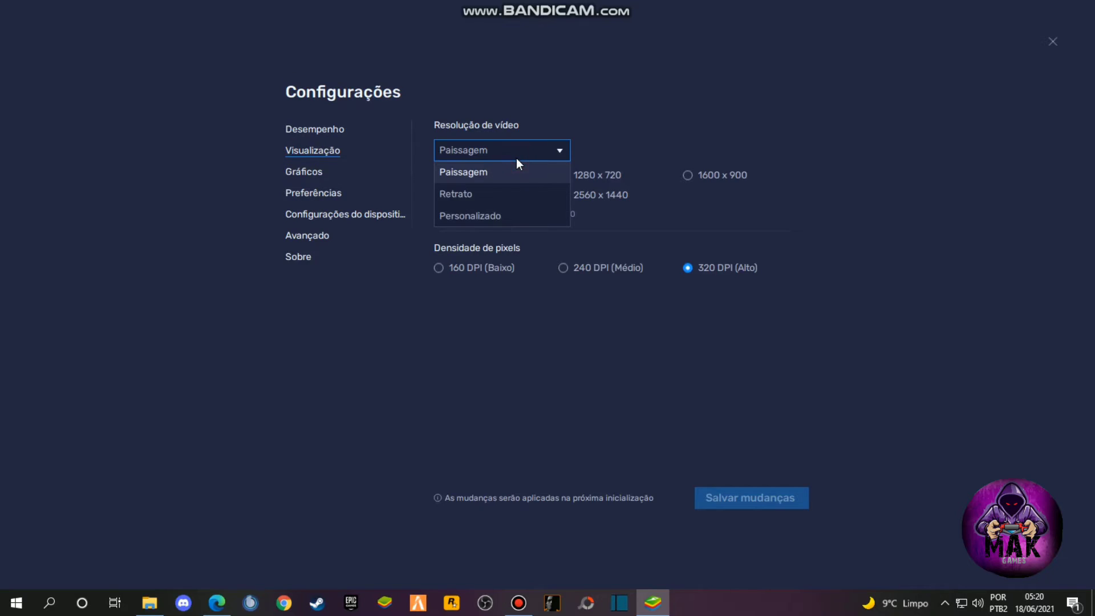
click(519, 155)
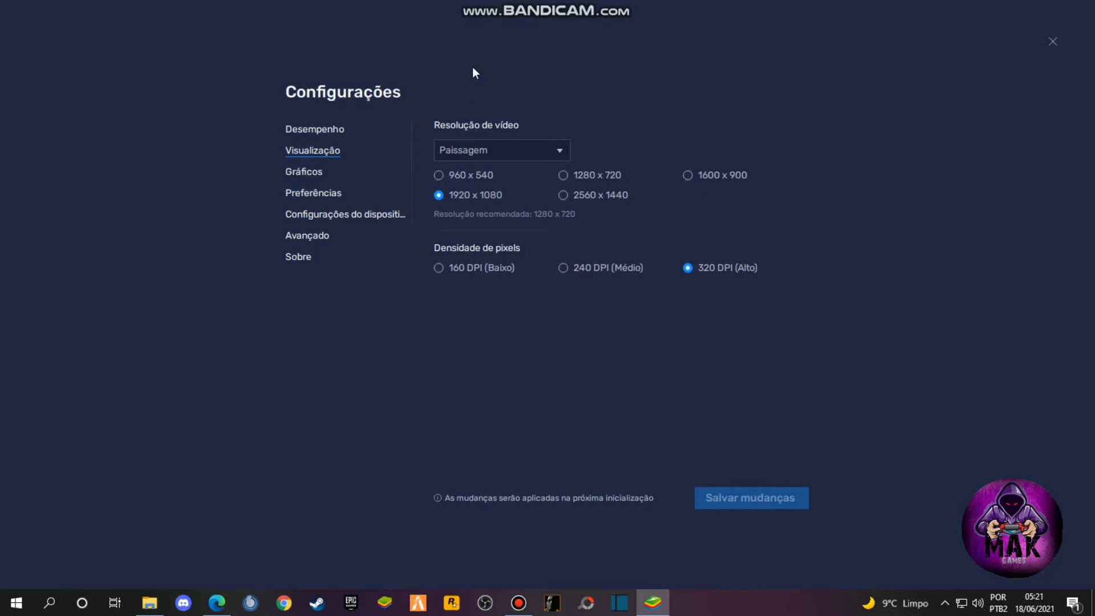
click(688, 175)
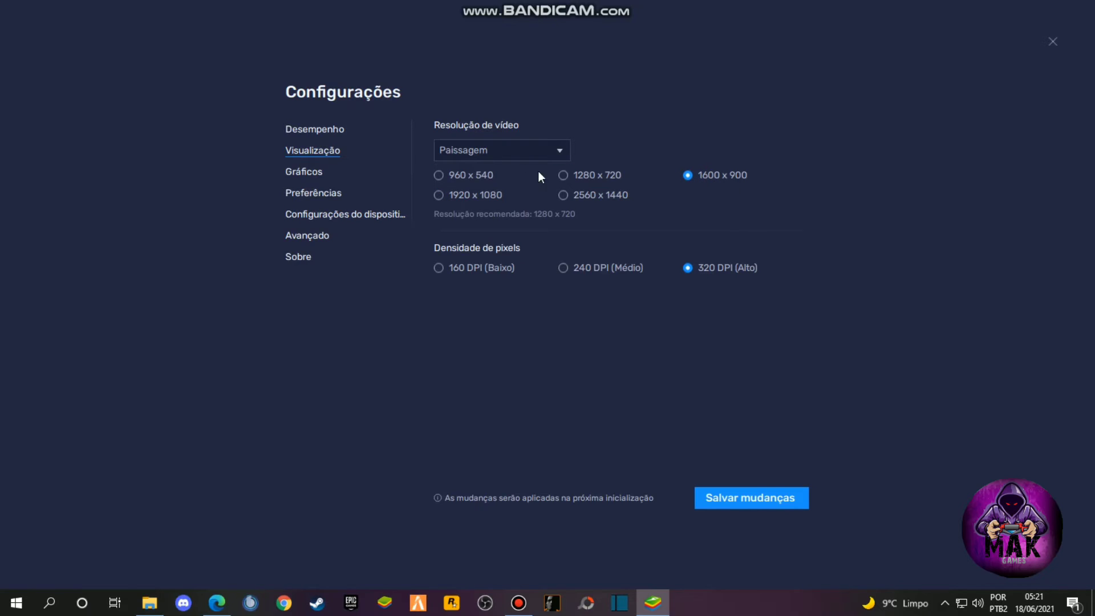
click(441, 201)
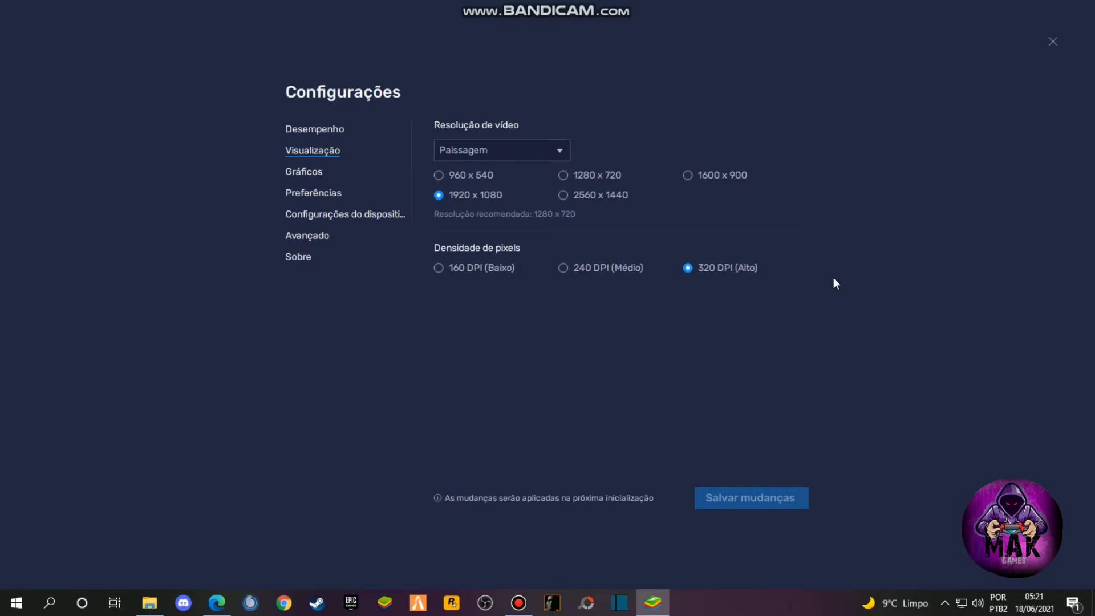
Examine the emulator's graphics settings, including the choices for the interface renderer and ASTC textures.
click(298, 173)
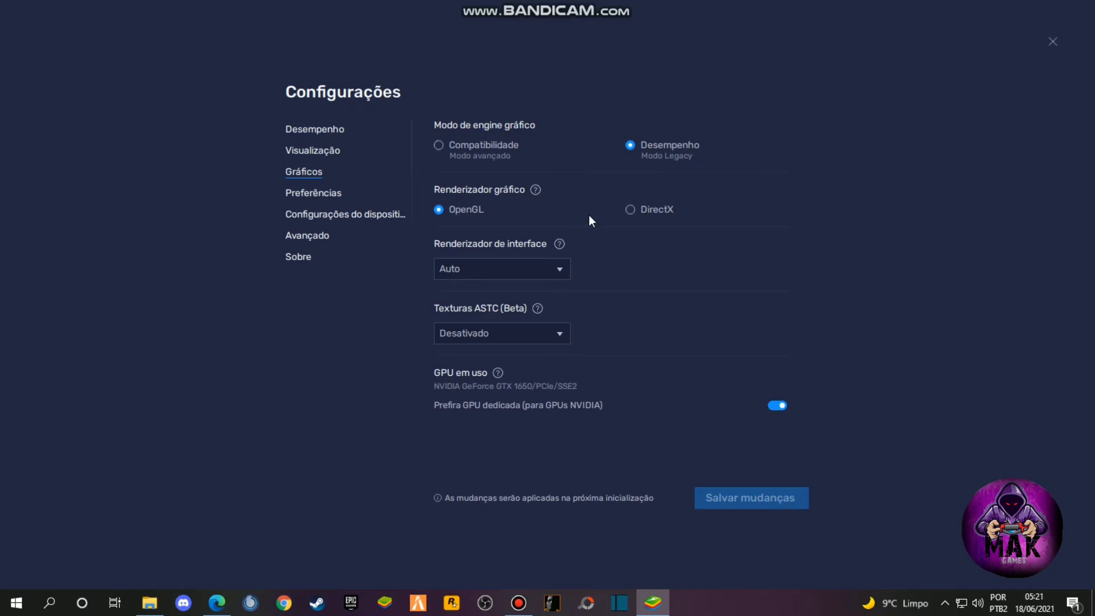
click(543, 273)
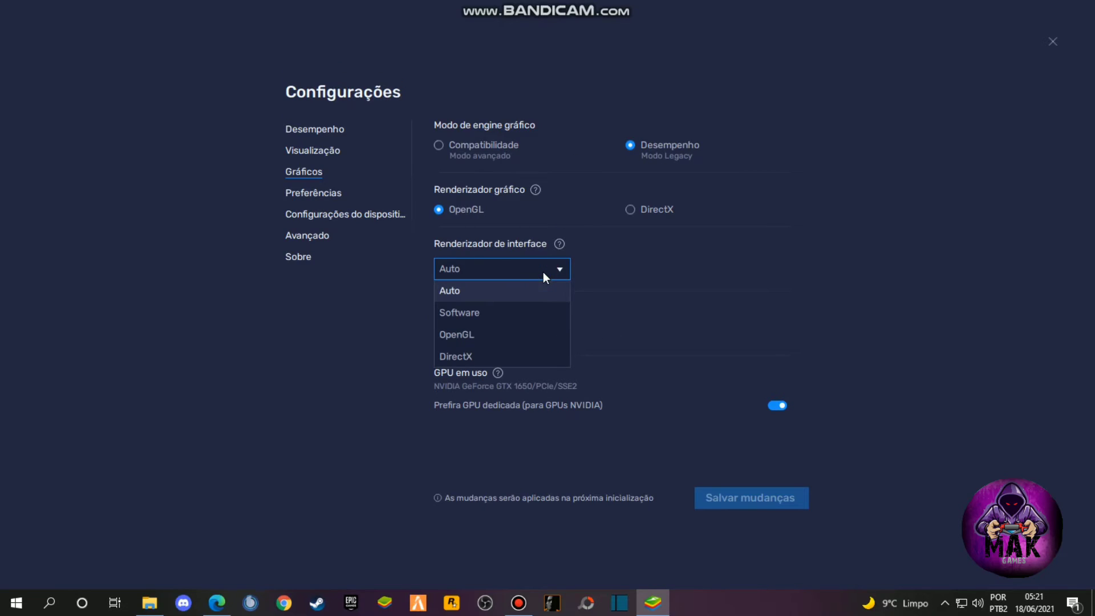
click(543, 272)
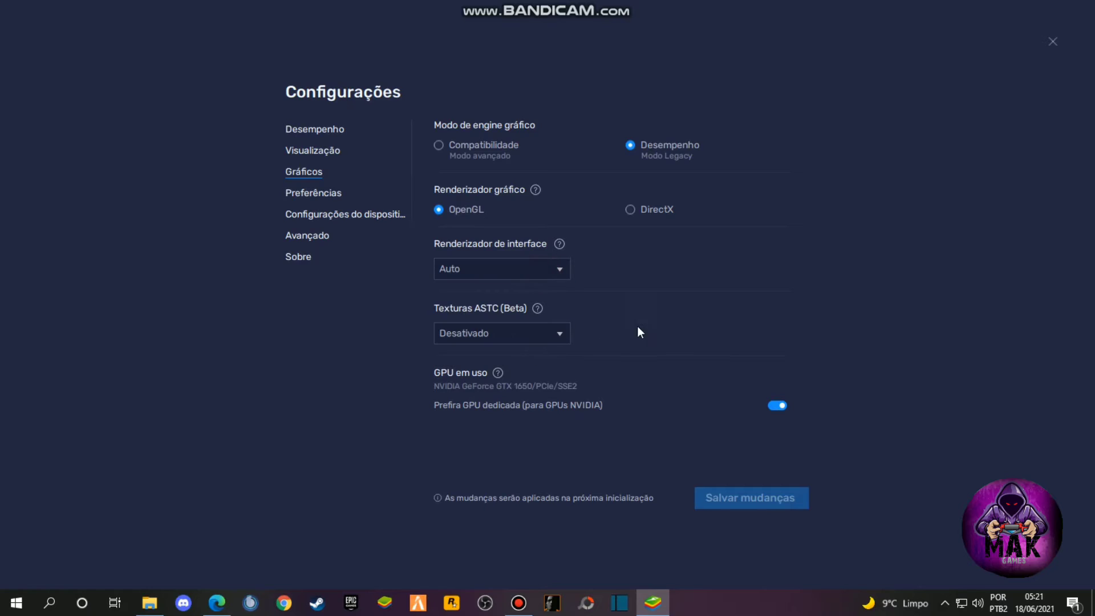
click(526, 328)
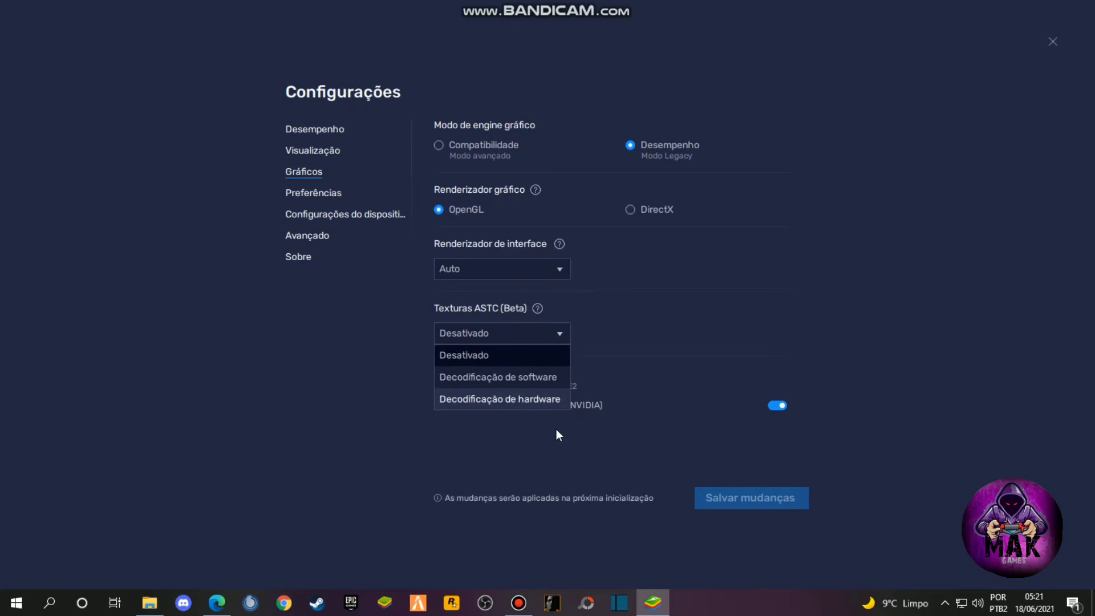
click(552, 330)
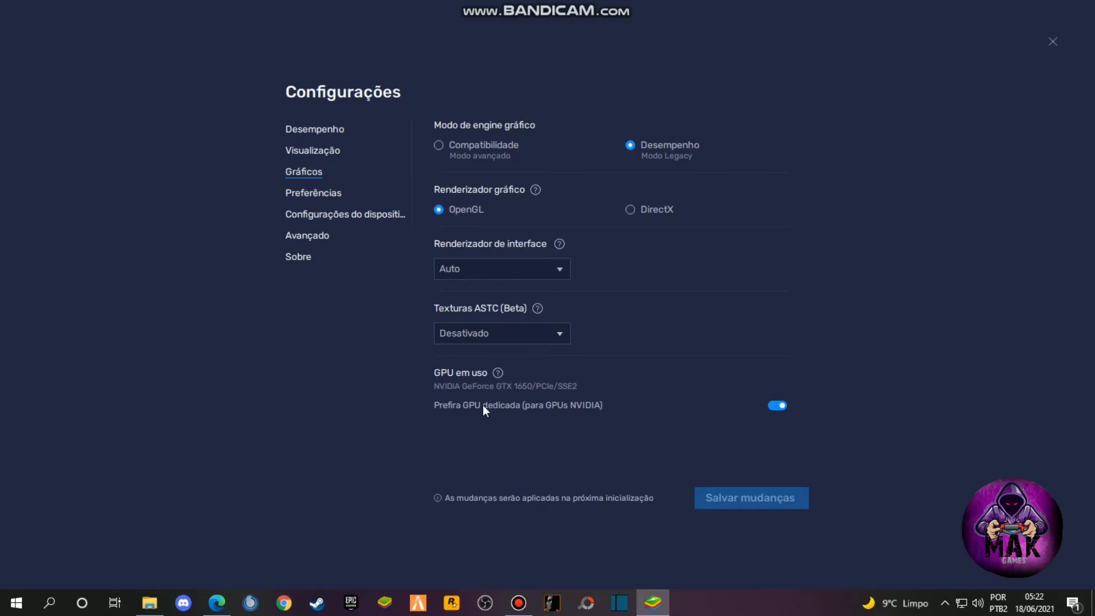
Select the Samsung Galaxy S20 Ultra device profile and check the network provider choices.
click(320, 201)
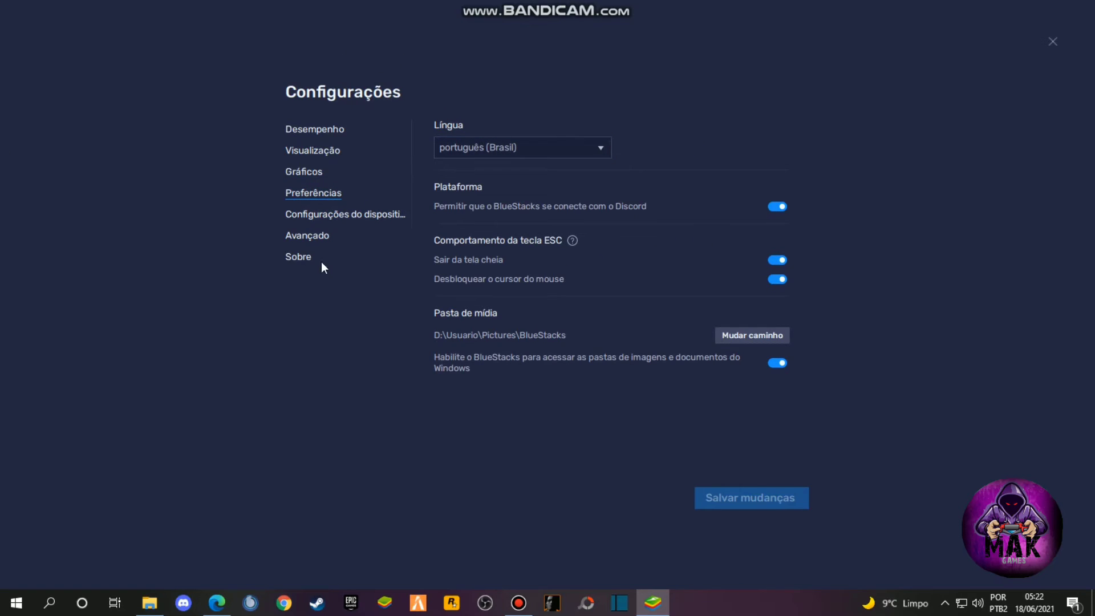
click(398, 215)
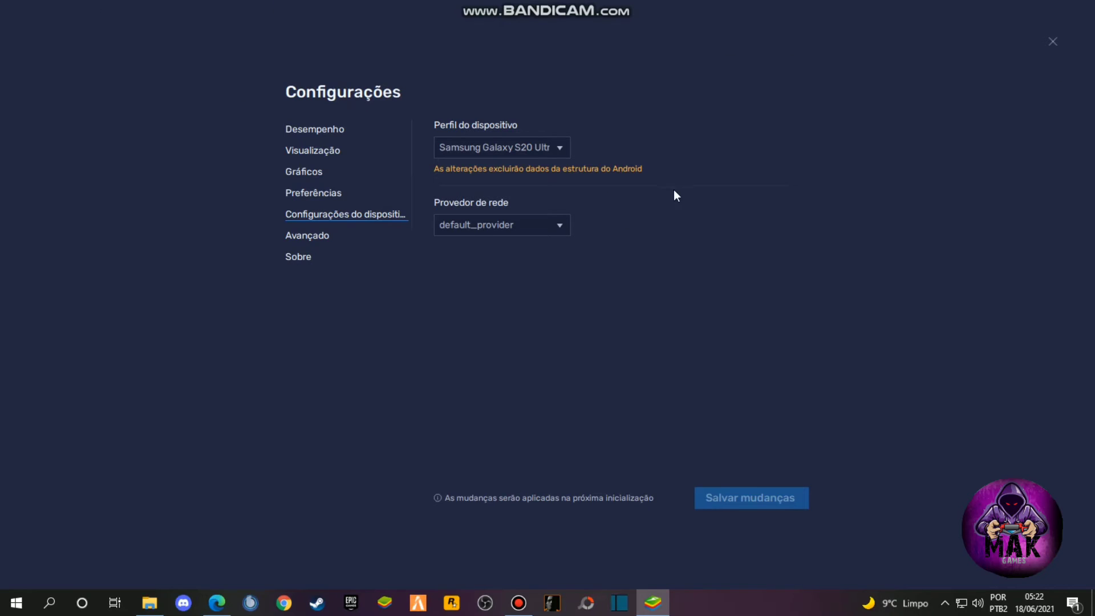
click(561, 146)
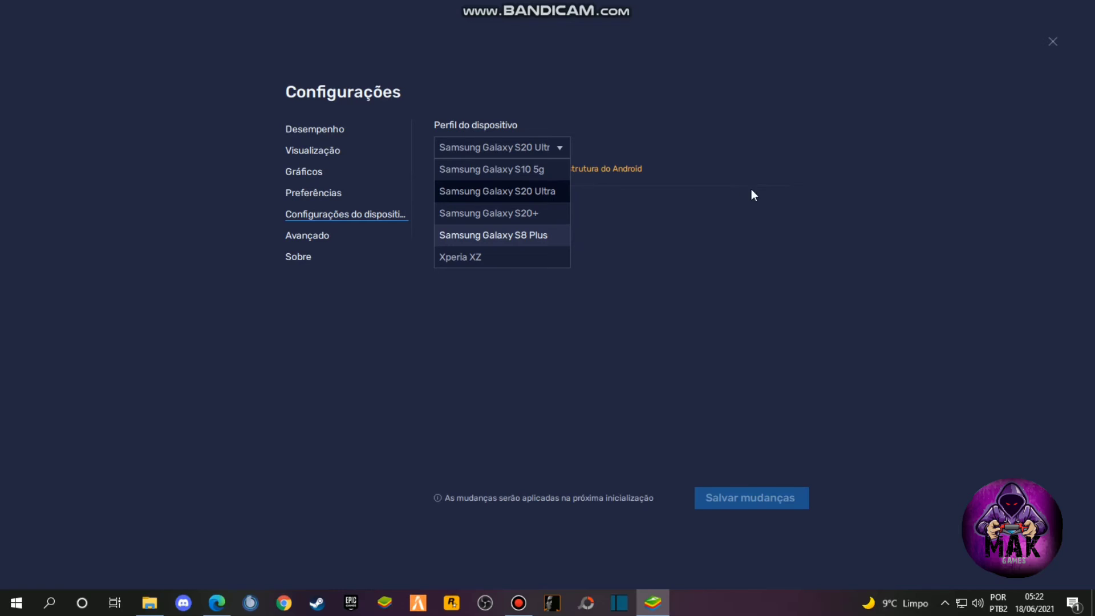
click(539, 199)
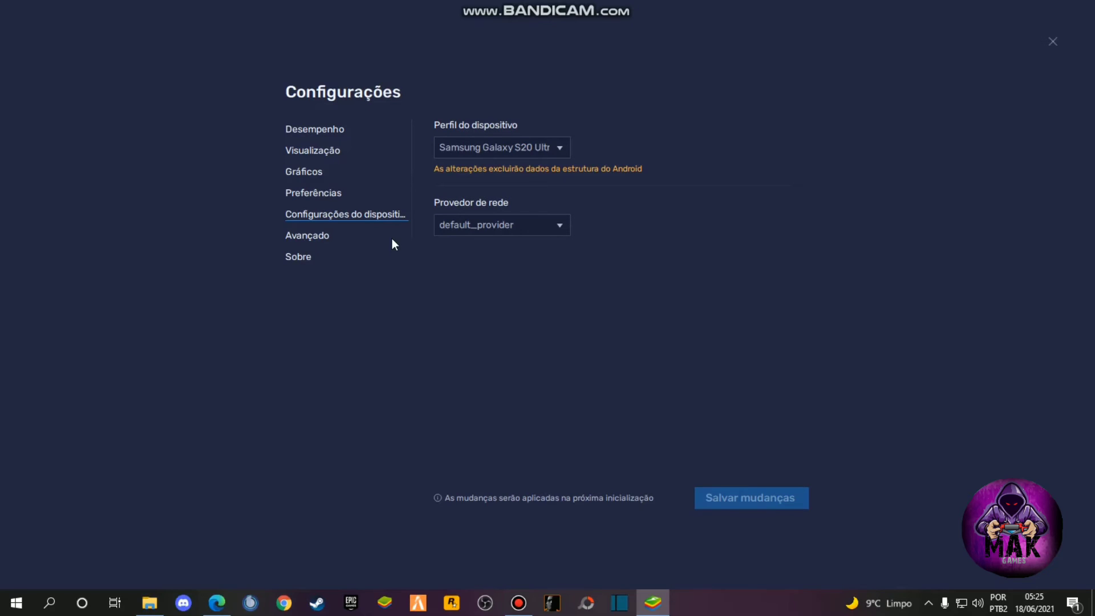
click(545, 225)
click(544, 225)
Review the emulator's advanced settings and version information, and close the settings.
click(302, 234)
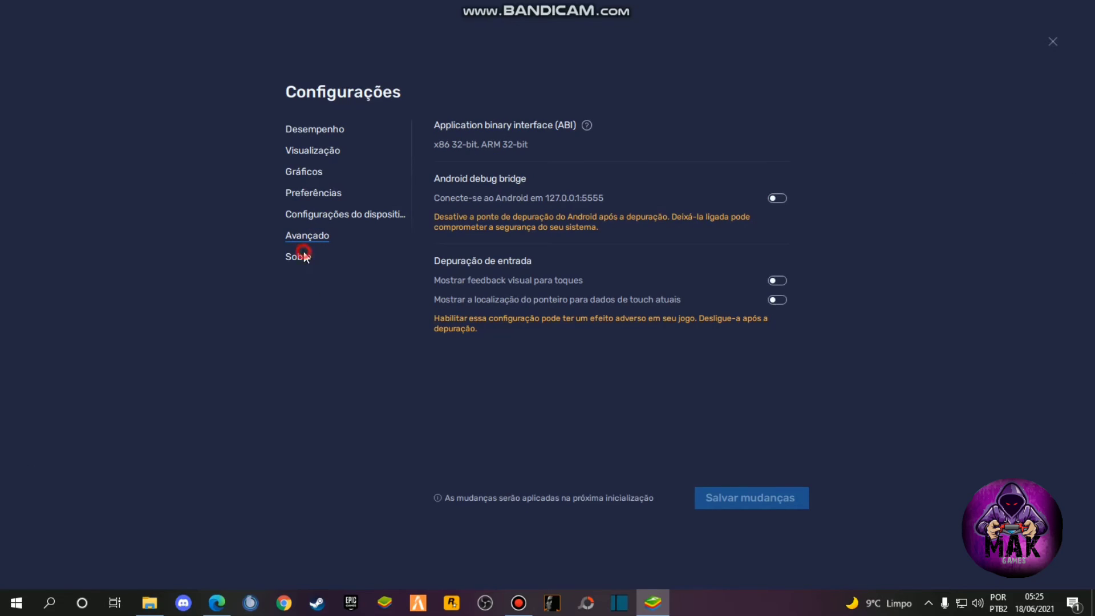
click(303, 254)
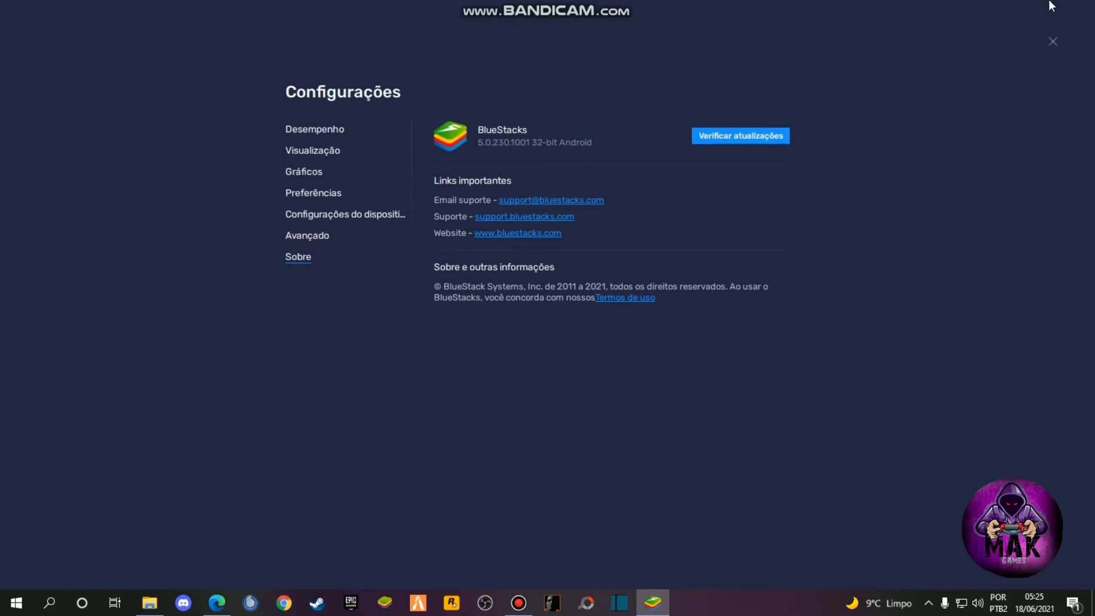
click(1053, 42)
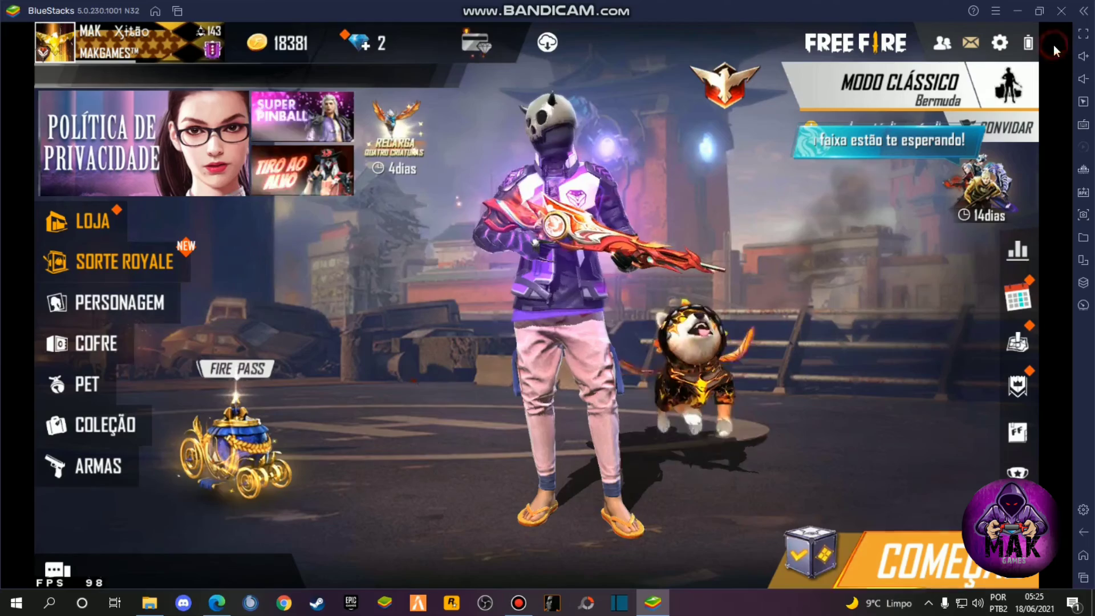